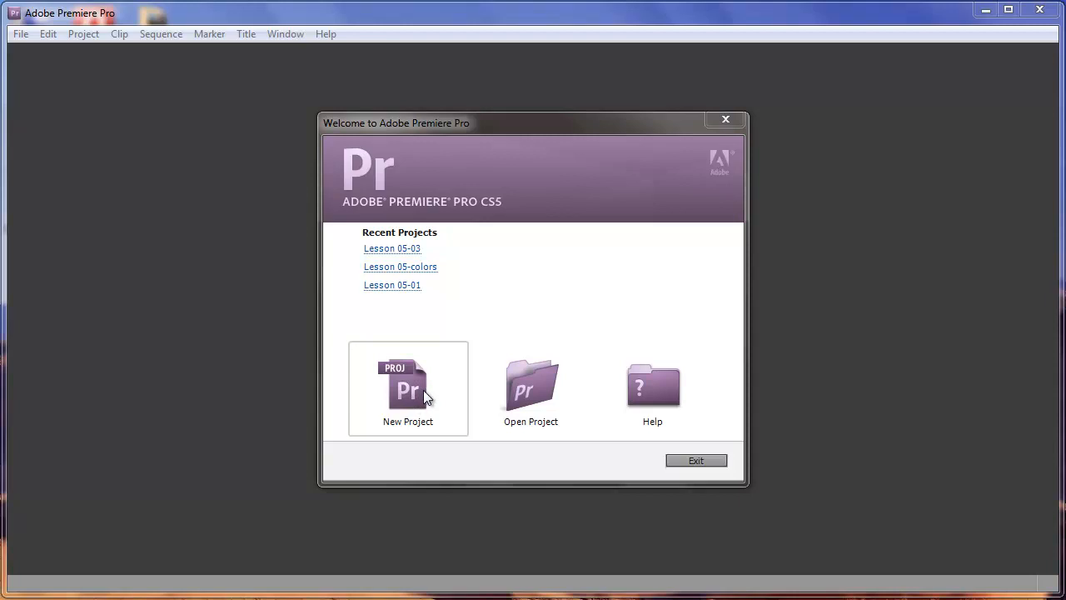
- Open the existing project Lesson 05-01 from the Lesson 05 folder
left_click(537, 398)
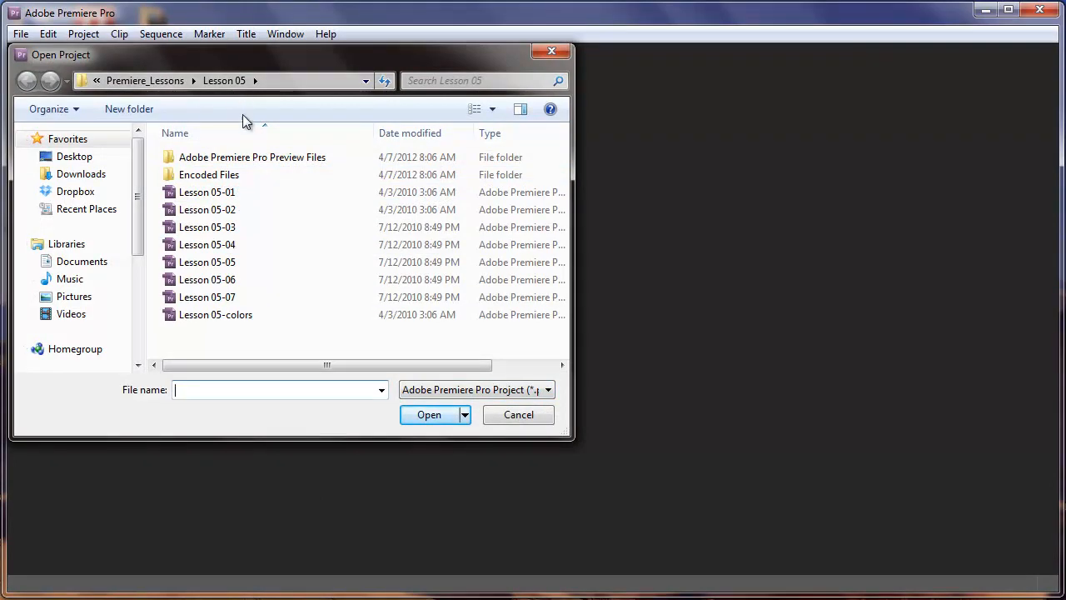
double_click(208, 193)
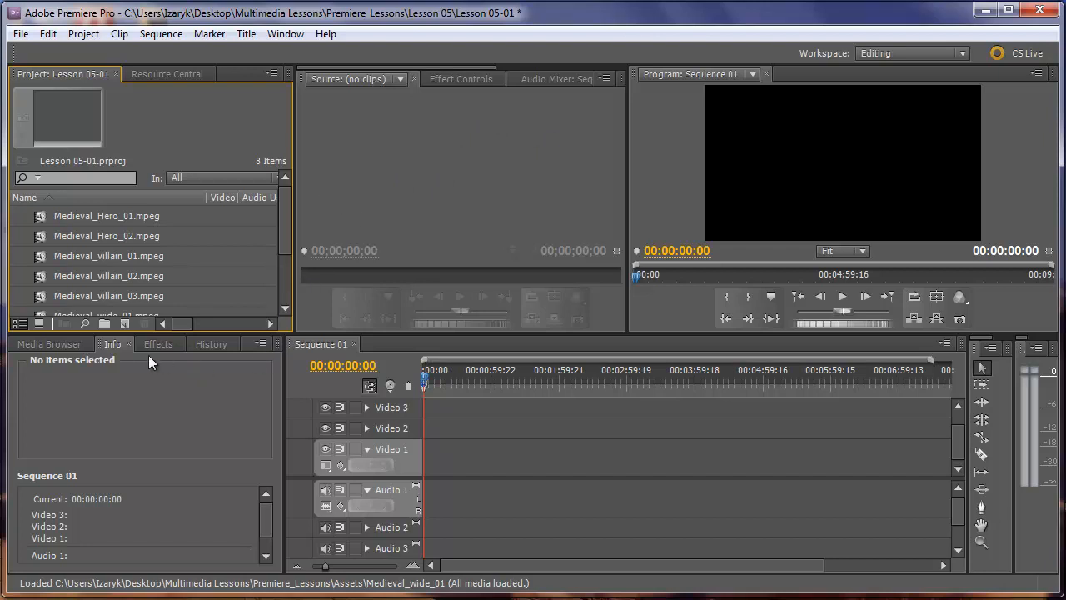
- Show the Media Browser and make the Project panel taller so more of its items fit
left_click(70, 346)
left_click_drag(184, 332, 194, 380)
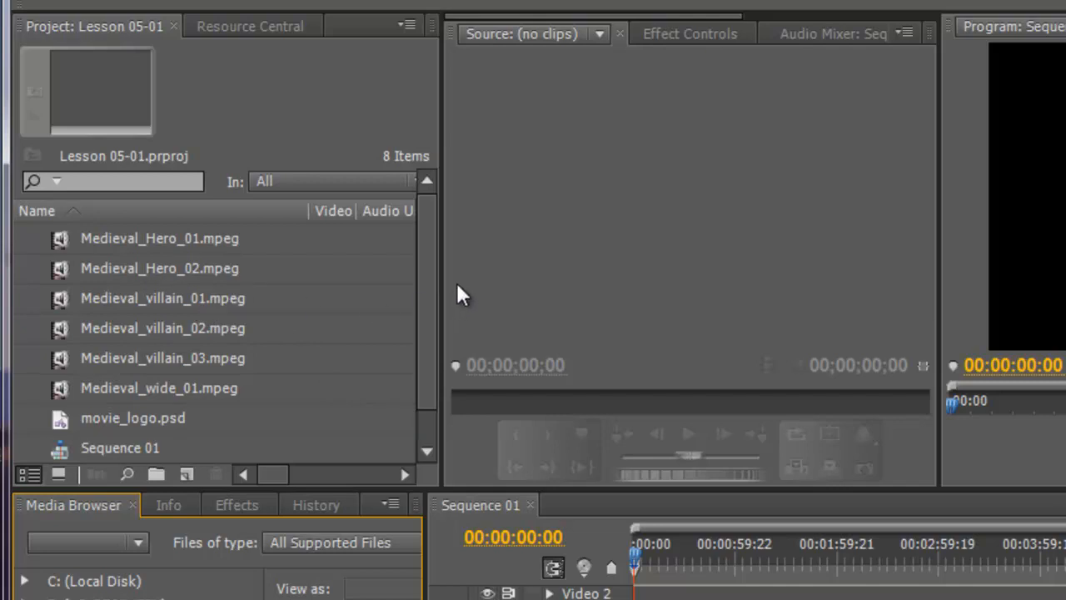
left_click_drag(423, 301, 435, 277)
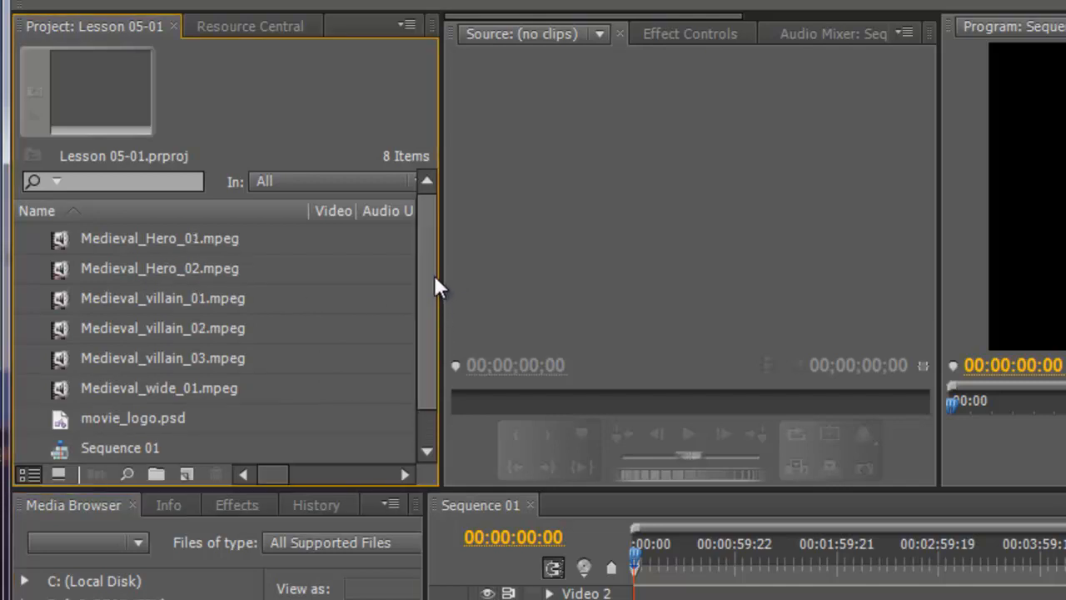
- Create a new bin named Storyboard in the project
left_click(158, 469)
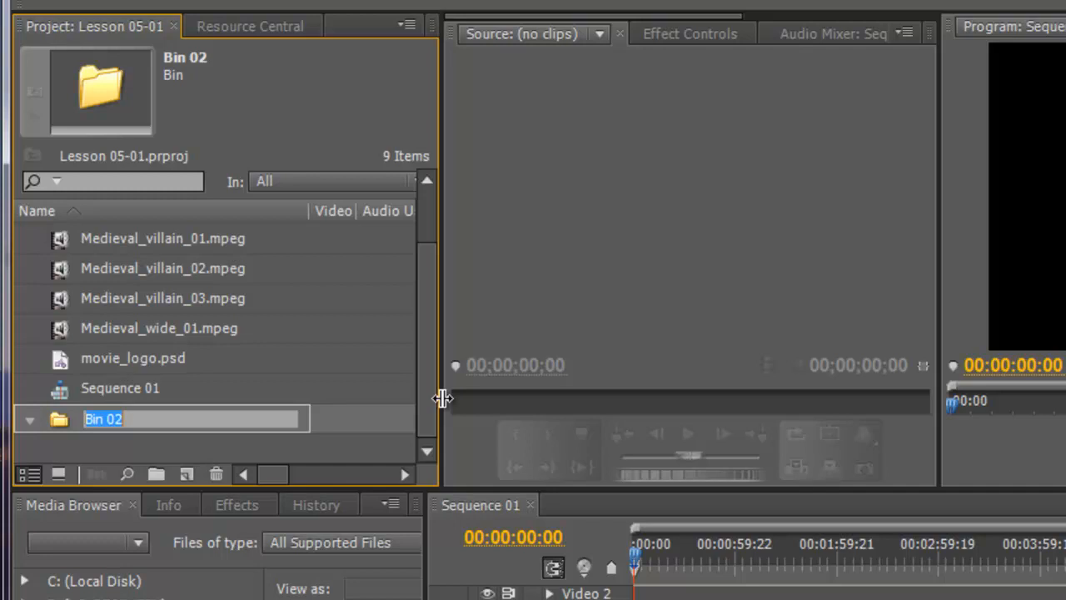
type("Storyboar")
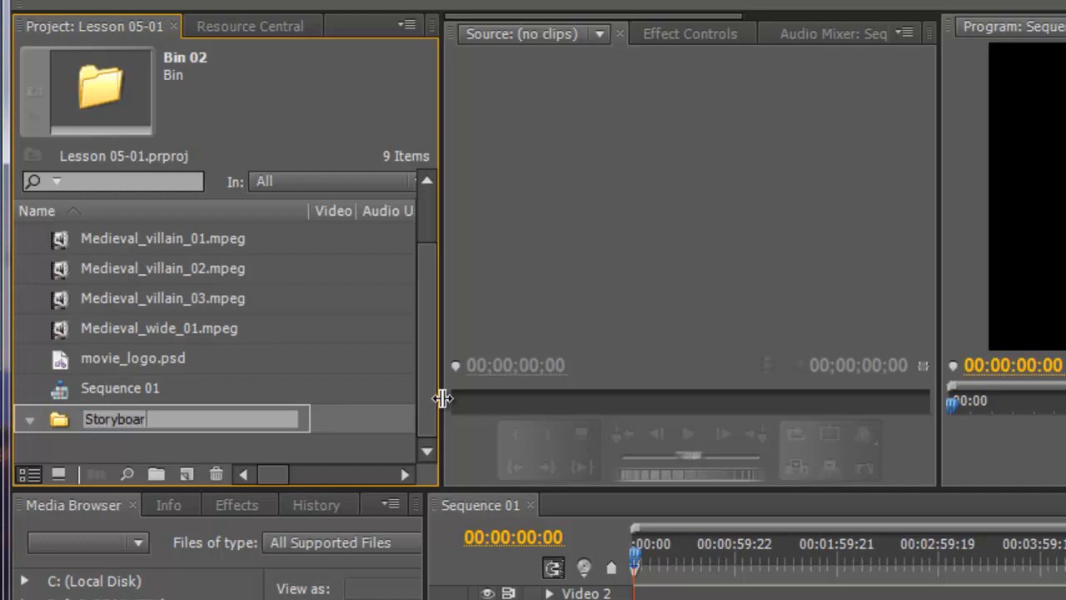
type("d")
left_click(396, 295)
- Open the Storyboard bin in its own window and place it beside the Project panel's item list
left_click(143, 416)
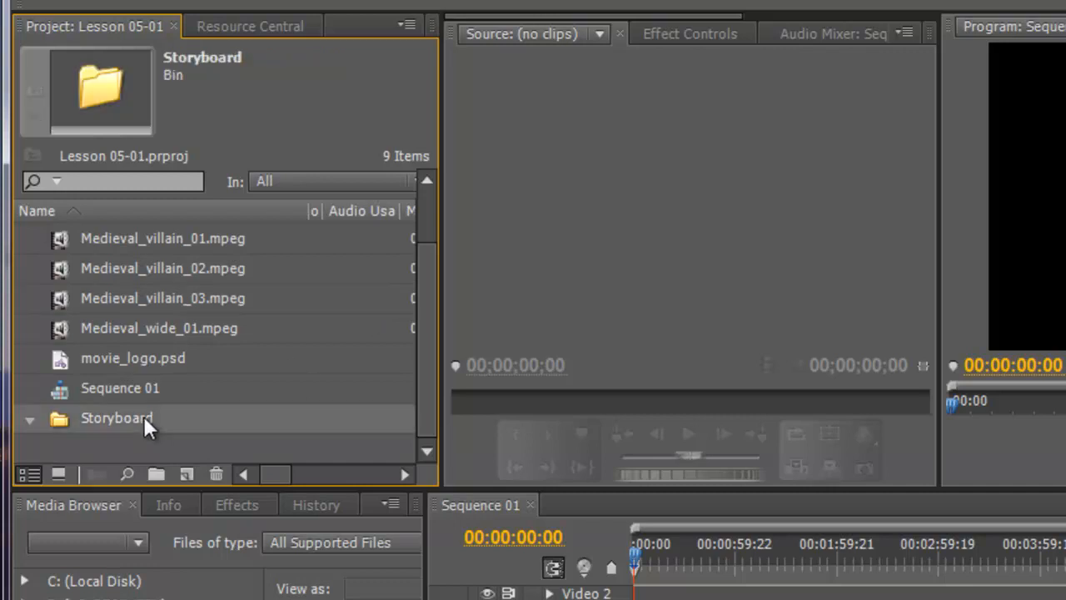
left_click(143, 415)
left_click(54, 416)
double_click(55, 417)
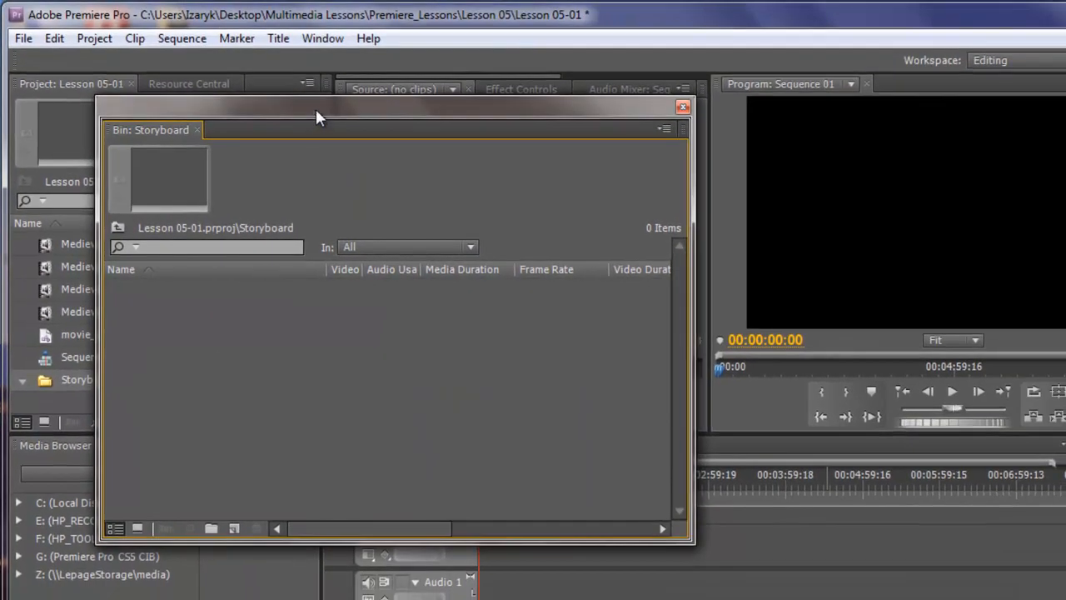
left_click_drag(315, 117, 561, 95)
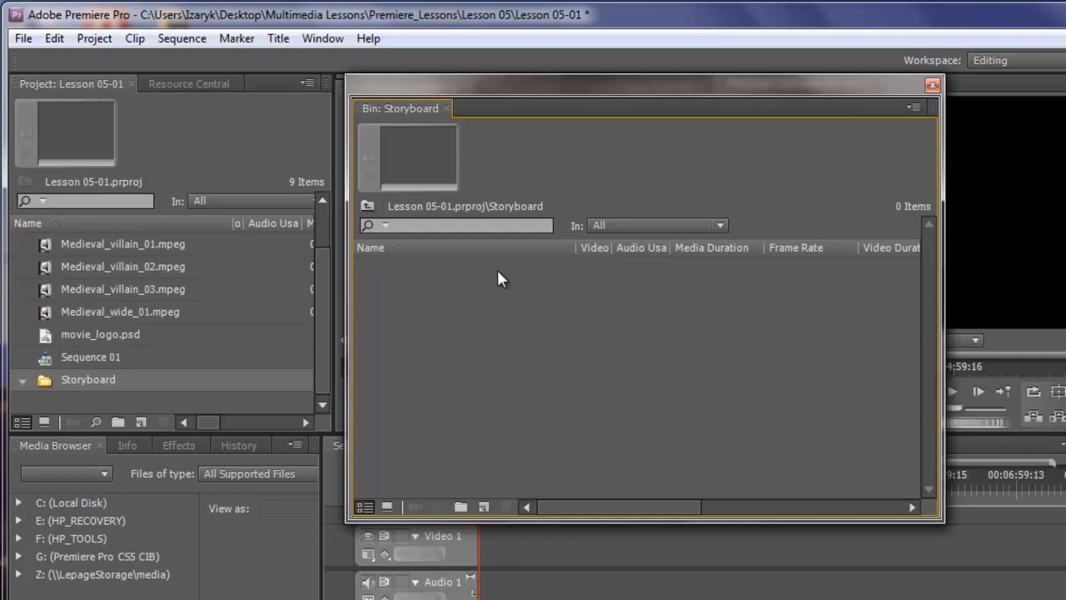
- Try moving the six Medieval clips and movie_logo.psd from the project list into the Storyboard bin, and undo the move
left_click(79, 334)
left_click(79, 334)
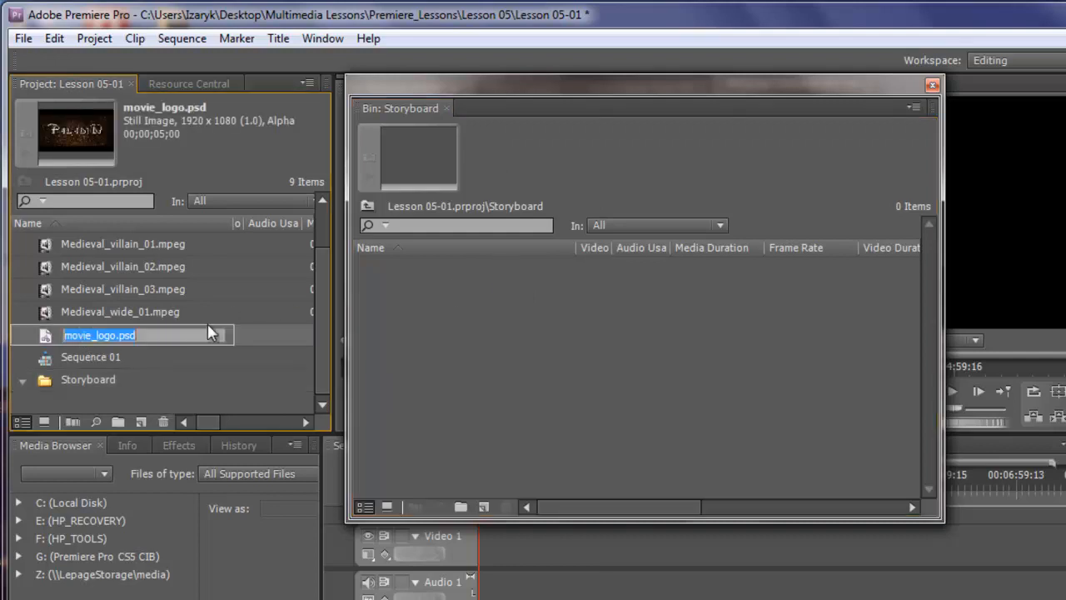
scroll(264, 321, "up", 1)
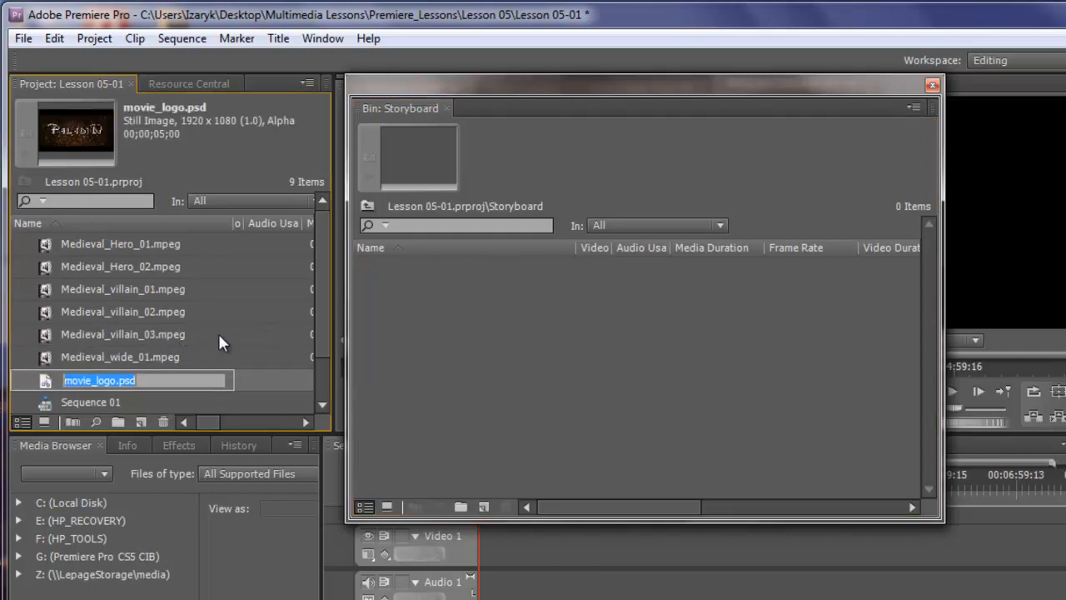
left_click(102, 245, "shift")
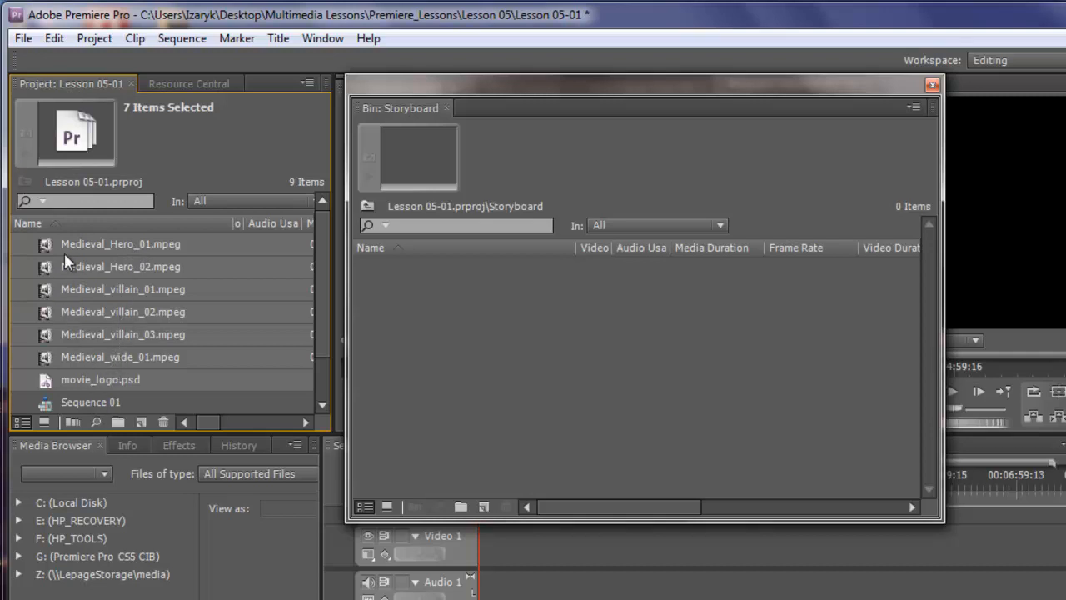
left_click_drag(43, 245, 580, 355)
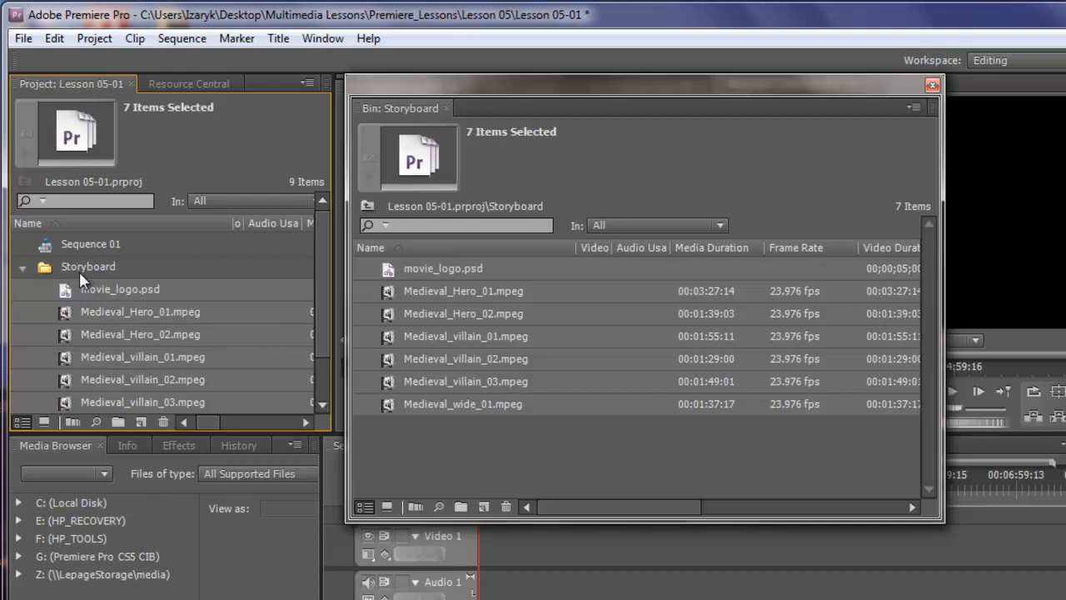
key("ctrl+z")
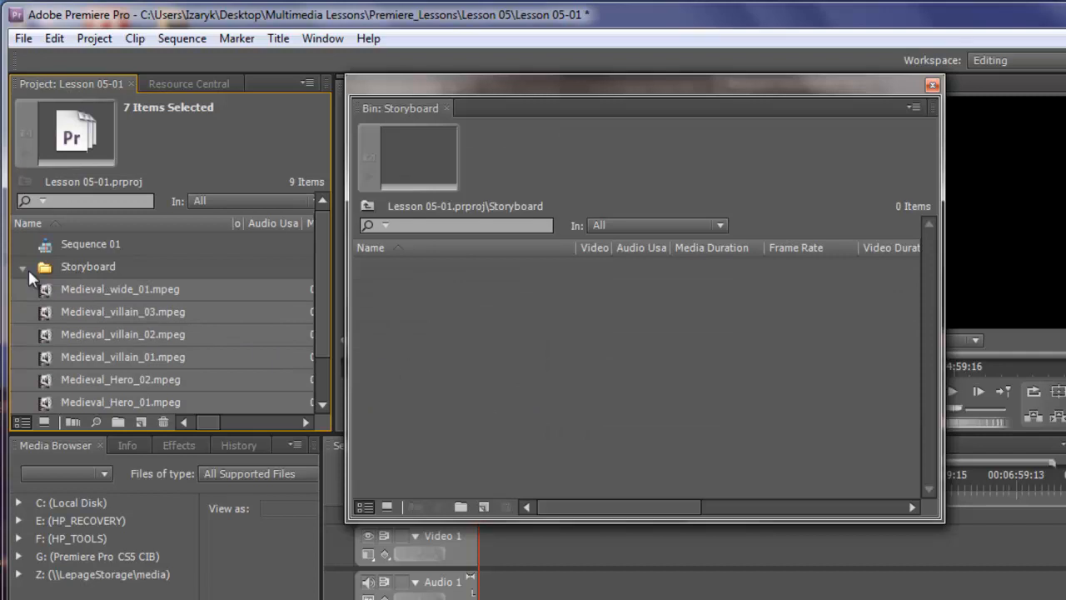
- Copy the six selected Medieval clips and movie_logo.psd, paste them into the Storyboard bin, and check the bin's contents in the project list
right_click(115, 310)
left_click(179, 339)
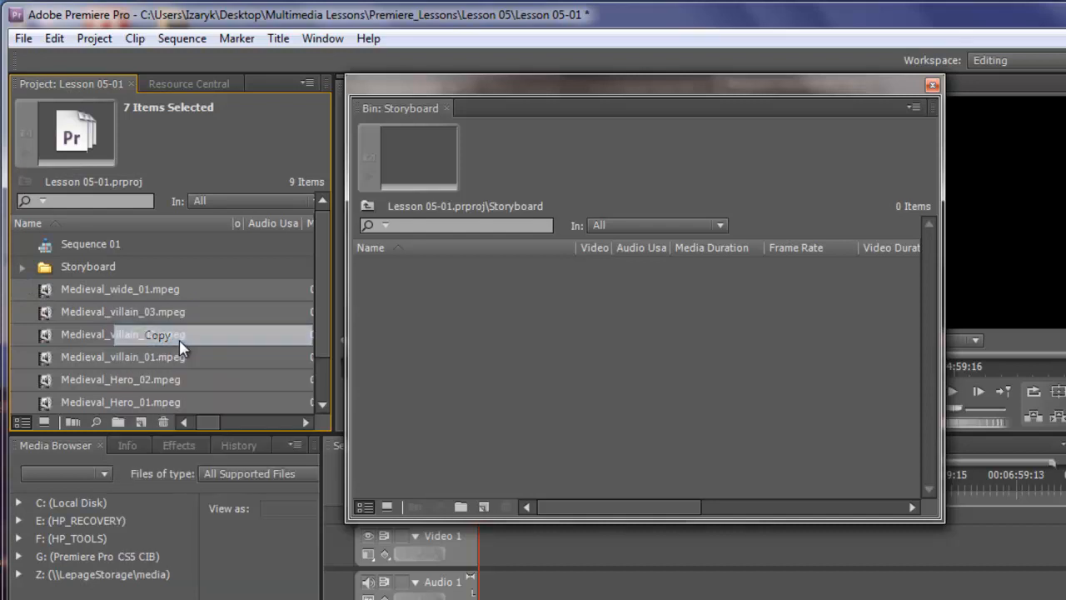
right_click(443, 332)
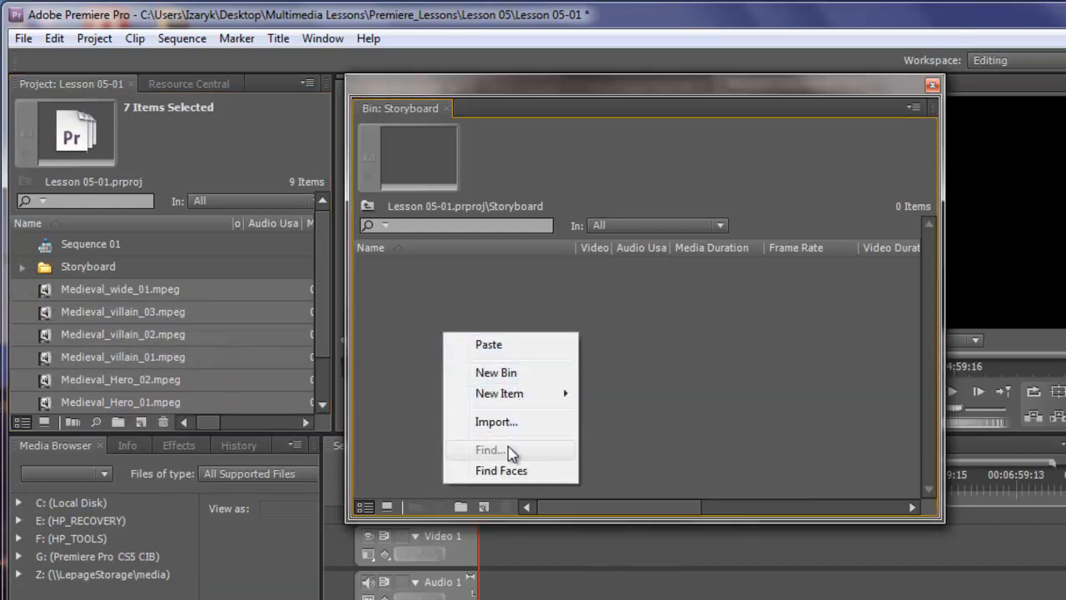
left_click(500, 345)
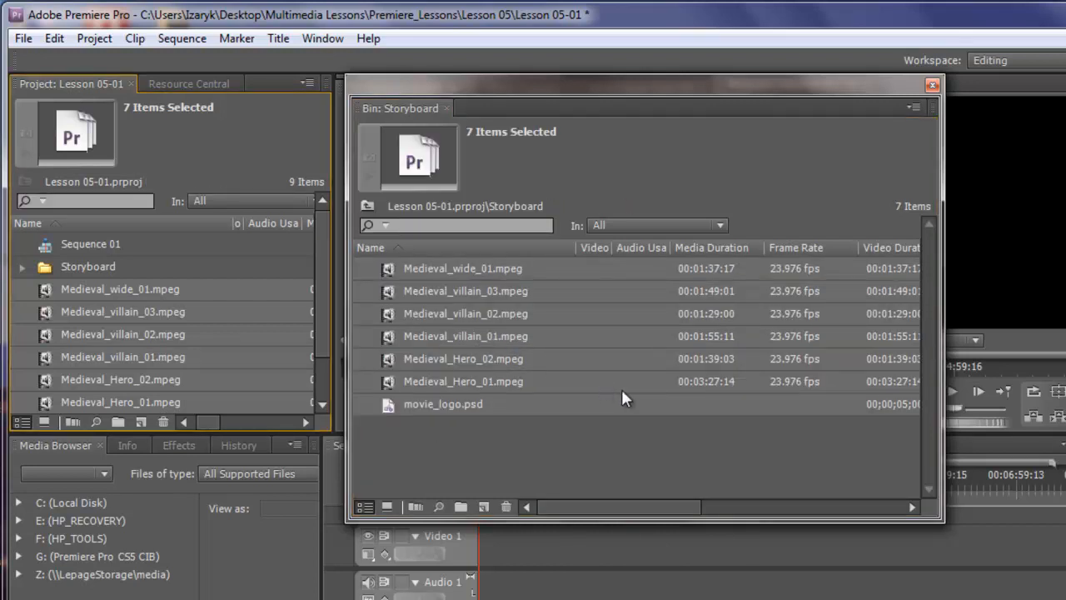
left_click(21, 267)
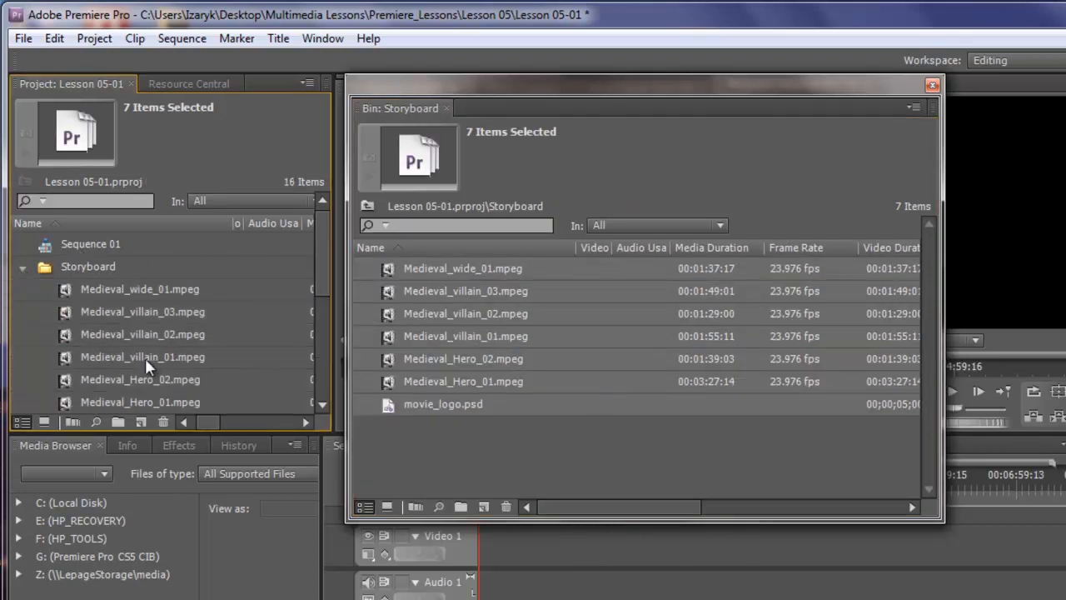
mouse_move(325, 237)
left_mouse_down()
mouse_move(332, 351)
mouse_move(328, 230)
left_mouse_up()
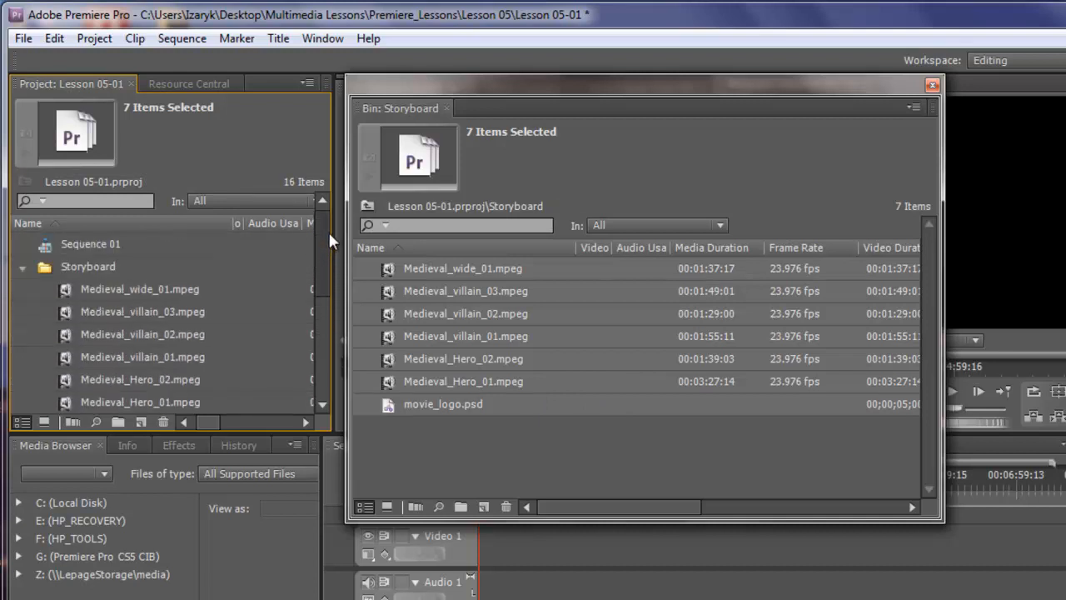
left_click(20, 268)
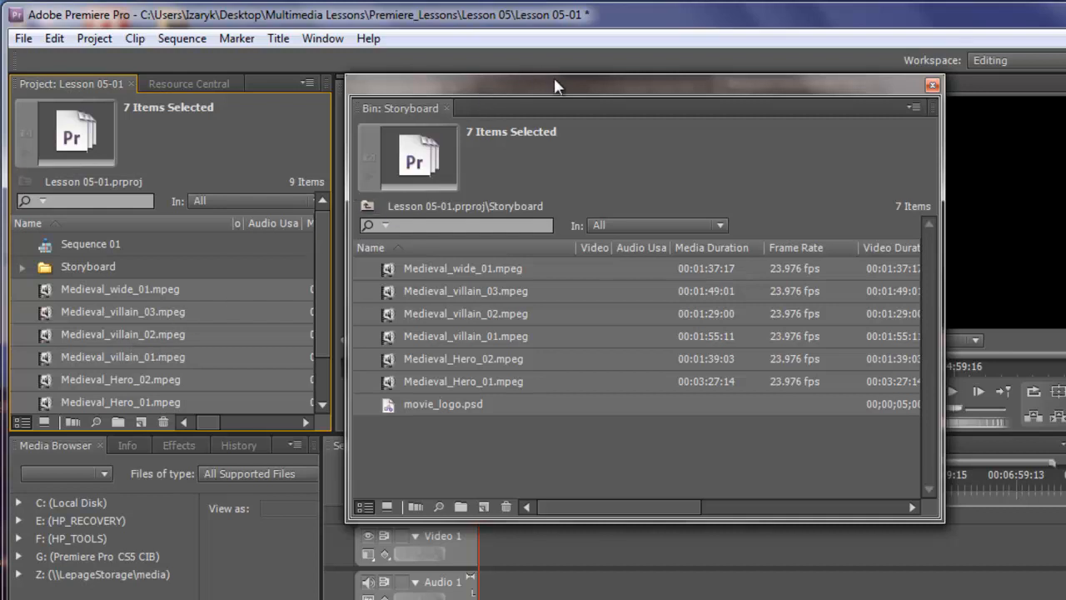
- Reposition the Storyboard bin window nearer the upper-left corner of the workspace and enlarge it
left_click_drag(554, 78, 387, 47)
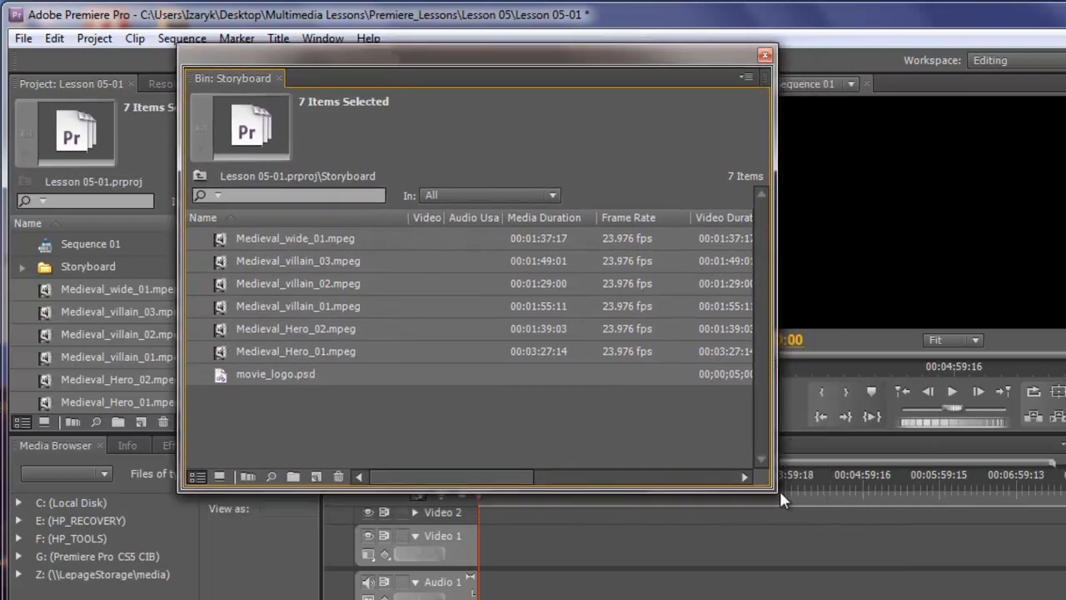
left_click_drag(769, 492, 931, 532)
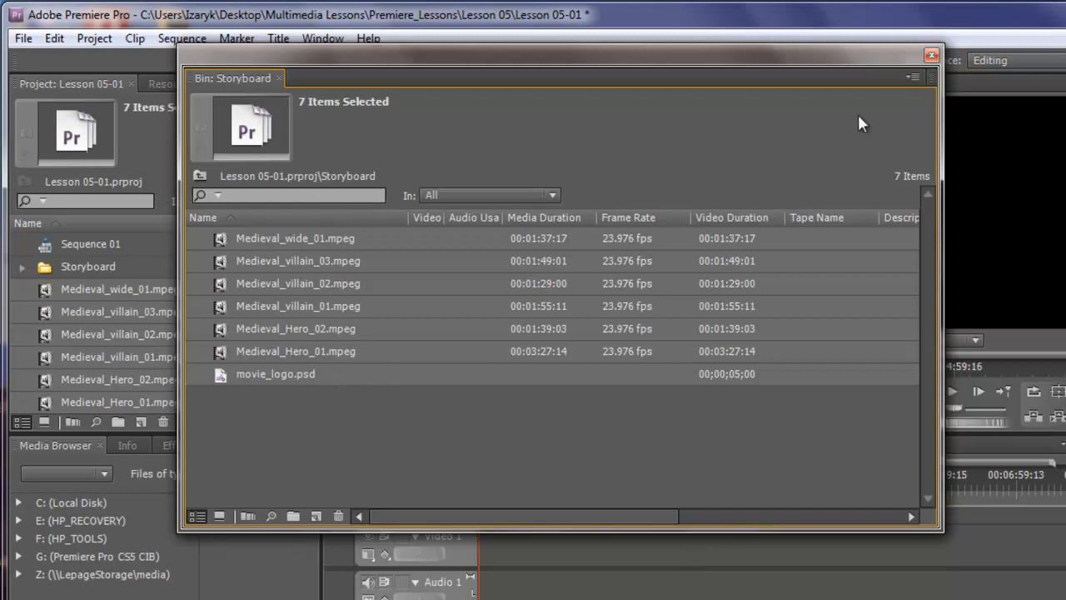
- Switch the Storyboard bin to Icon view and set its thumbnails to Large
left_click(912, 76)
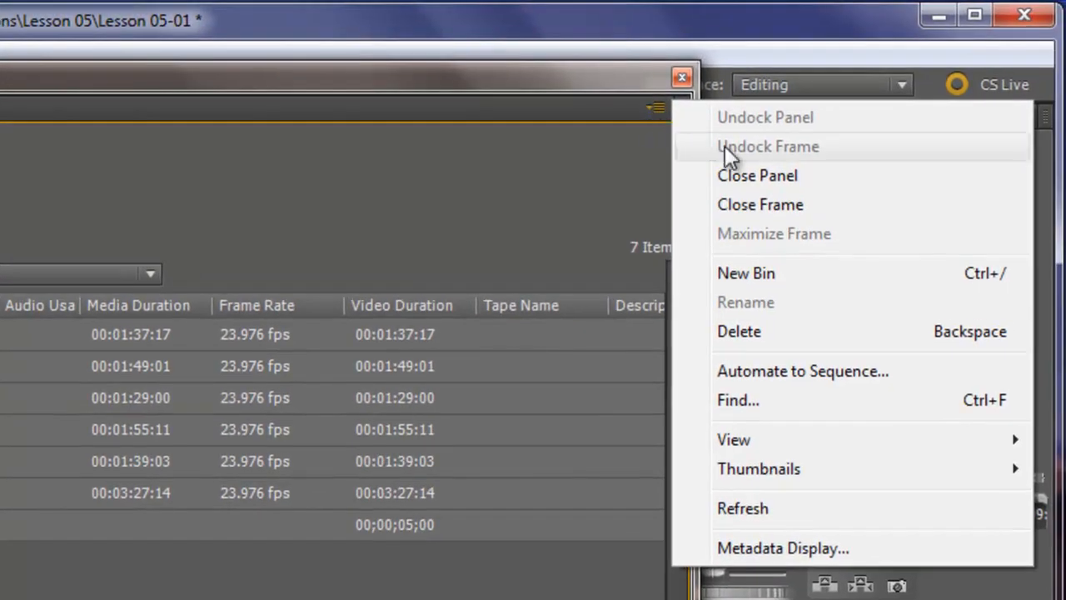
mouse_move(734, 442)
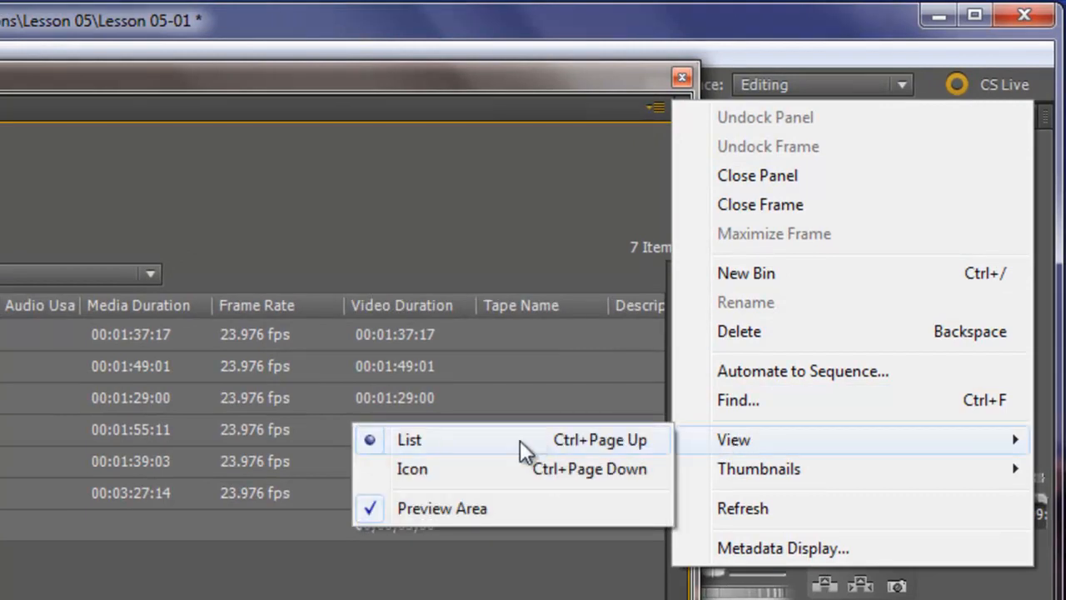
left_click(443, 464)
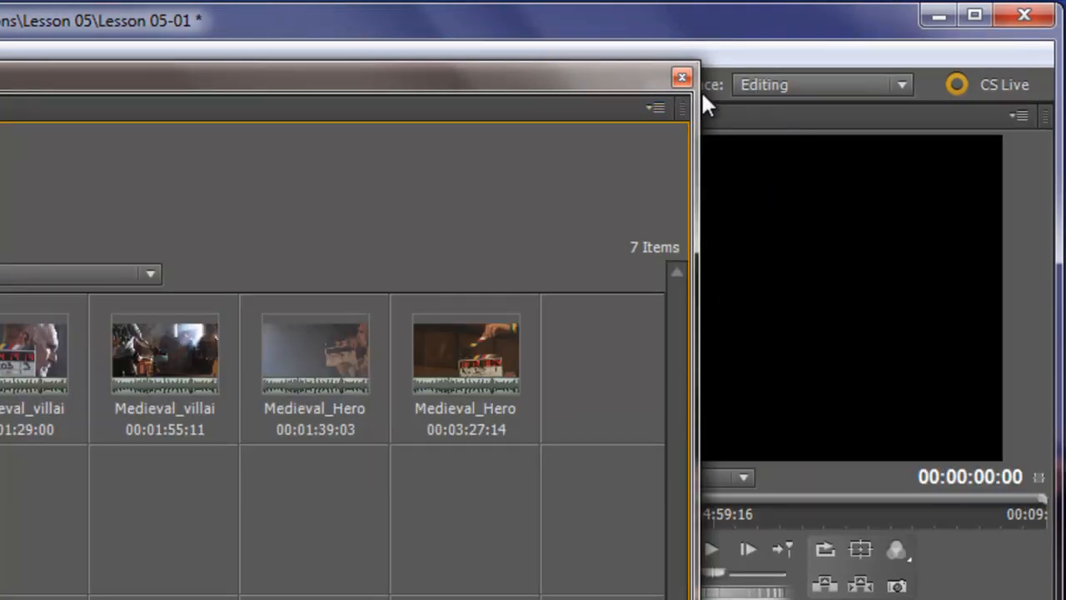
left_click(655, 108)
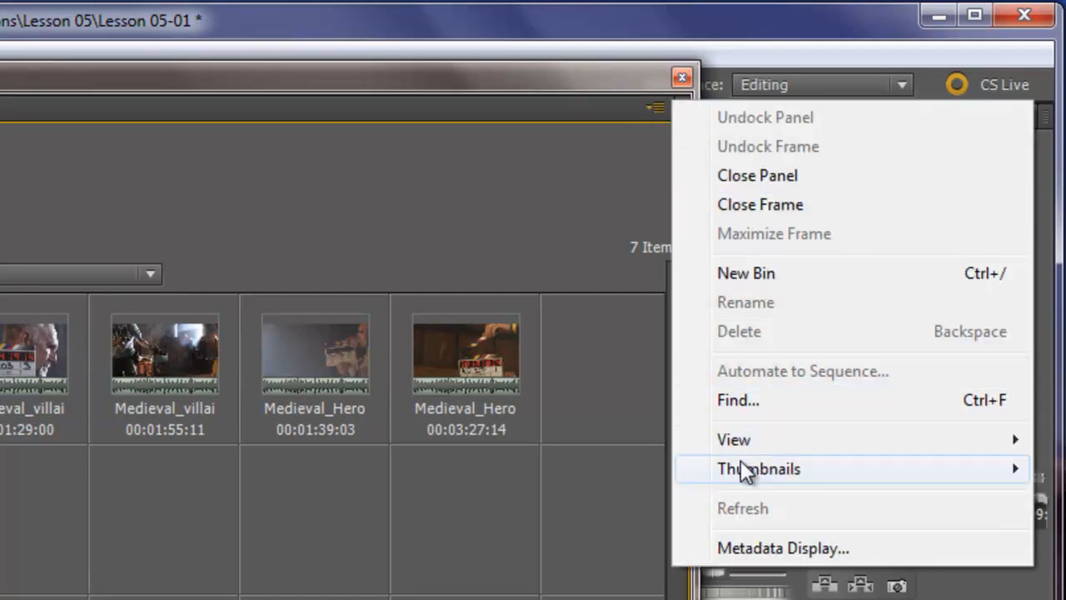
mouse_move(688, 476)
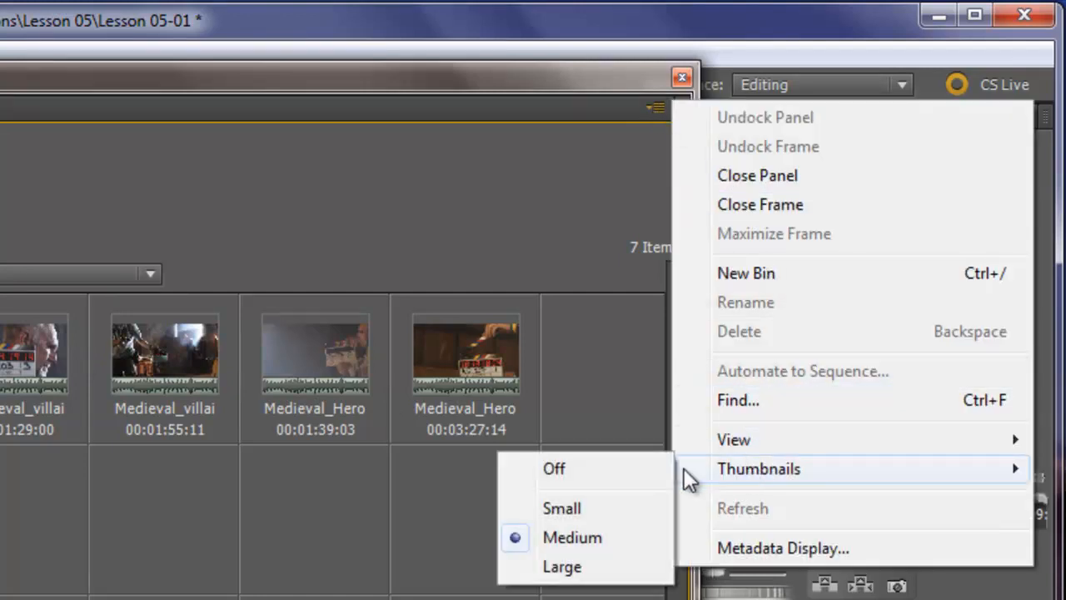
left_click(563, 569)
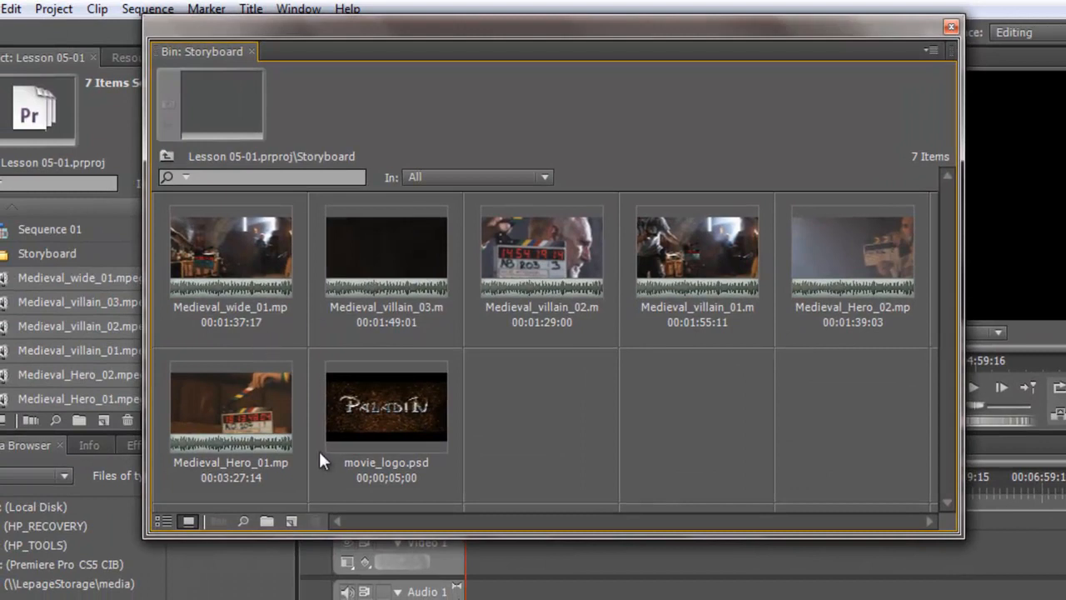
- Preview the Medieval_wide_01.mpeg clip in the Storyboard bin's preview area and stop playback
left_click(258, 250)
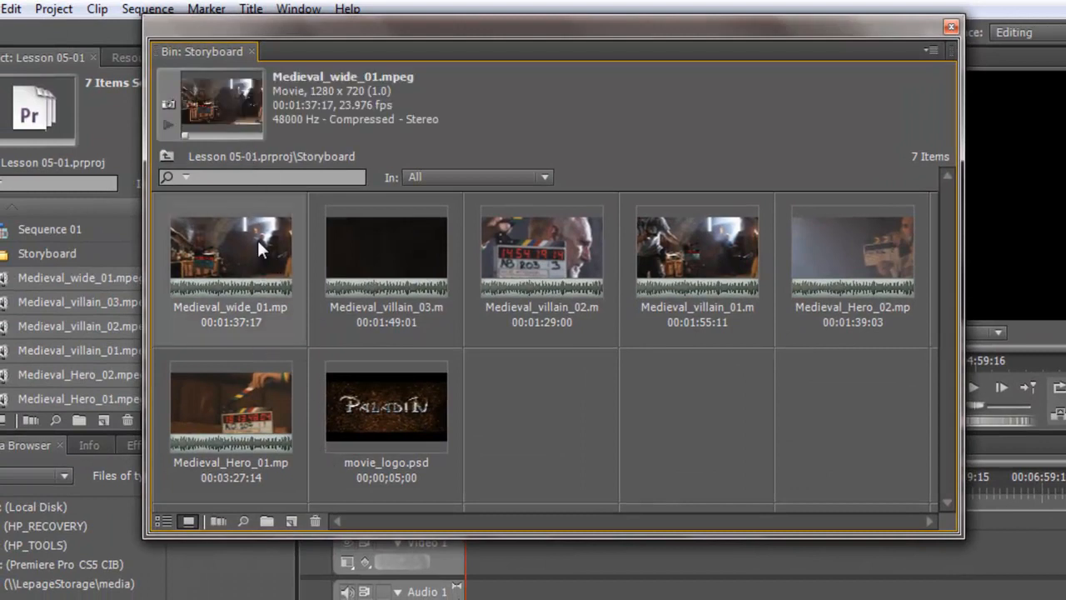
left_click(168, 125)
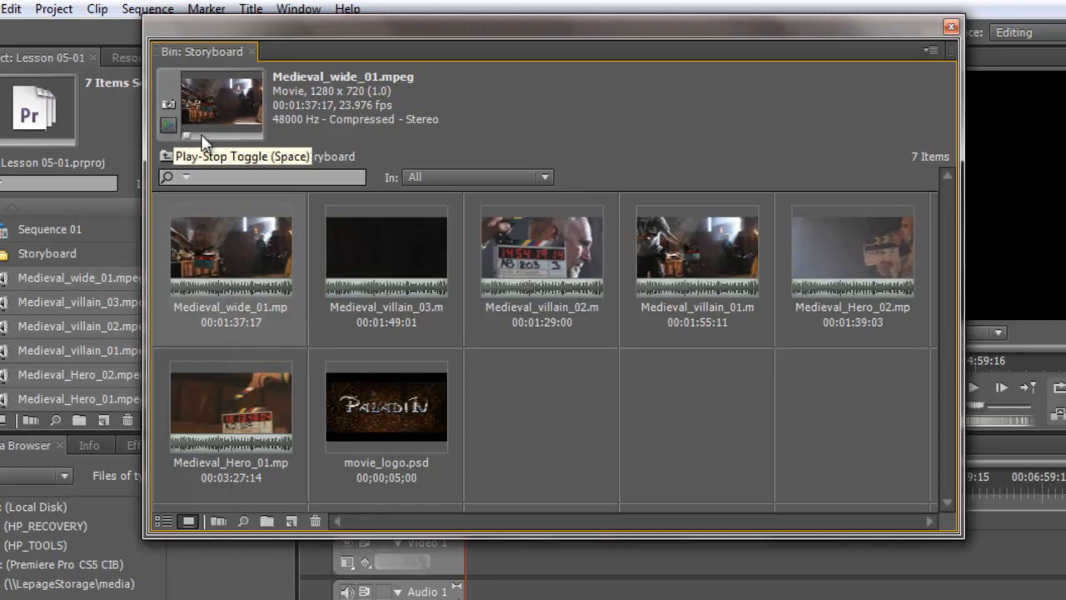
left_click(171, 126)
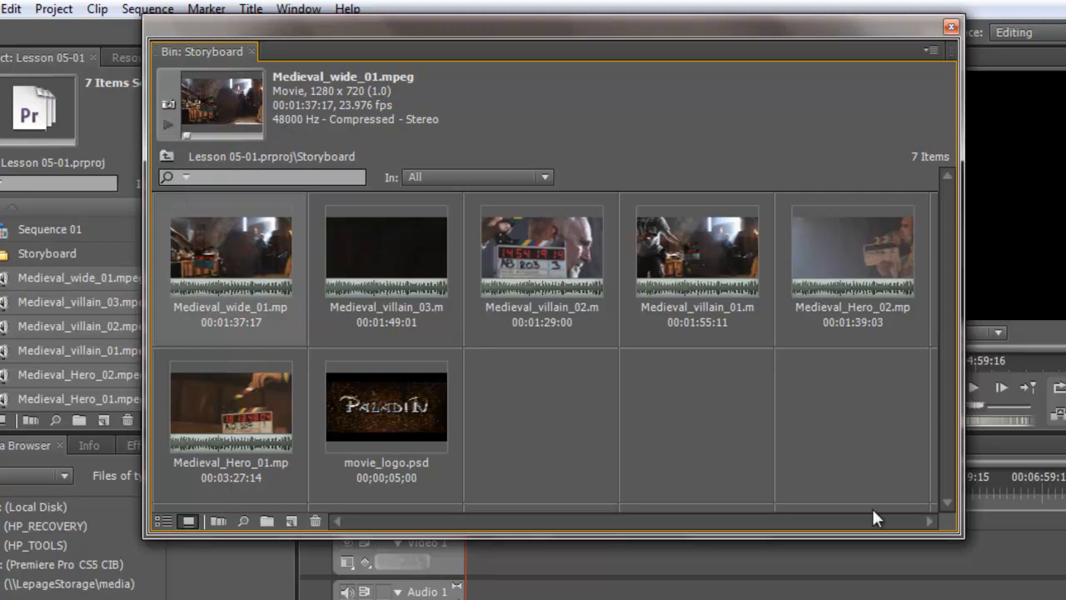
- Enlarge the Storyboard window and reorder its thumbnails: movie_logo.psd first, Medieval_Hero_01 second, Medieval_villain_01 third and Medieval_wide_01 last
left_click_drag(963, 537, 1004, 599)
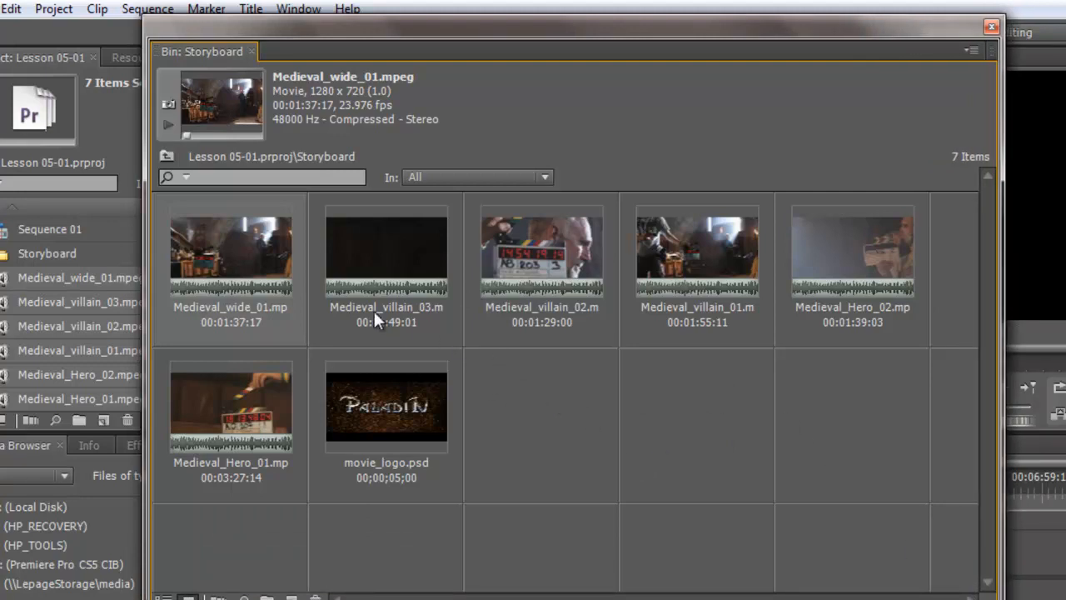
left_click_drag(373, 401, 166, 281)
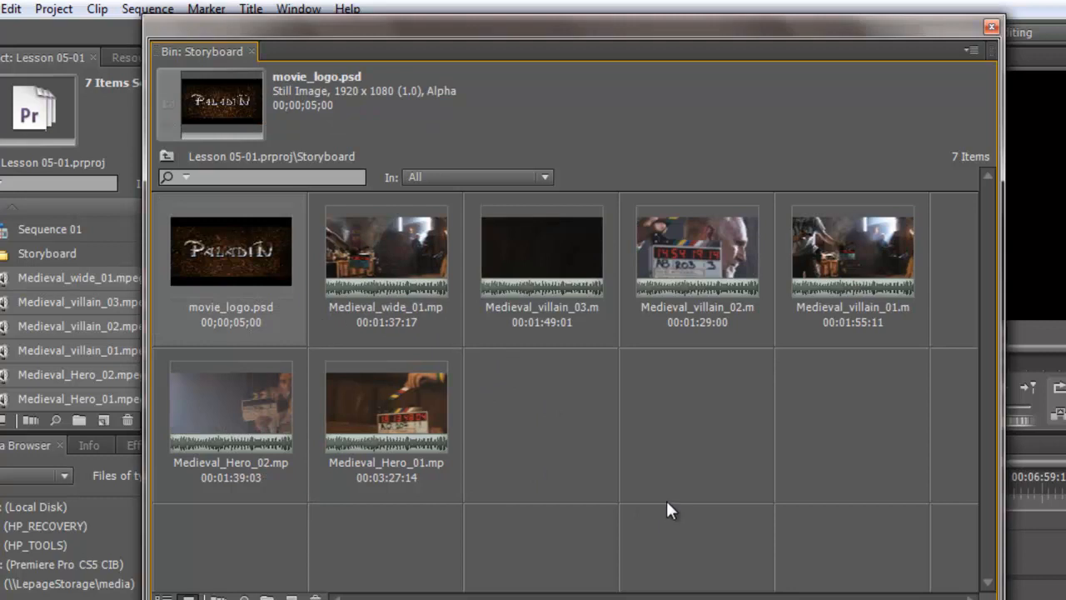
left_click_drag(457, 293, 547, 439)
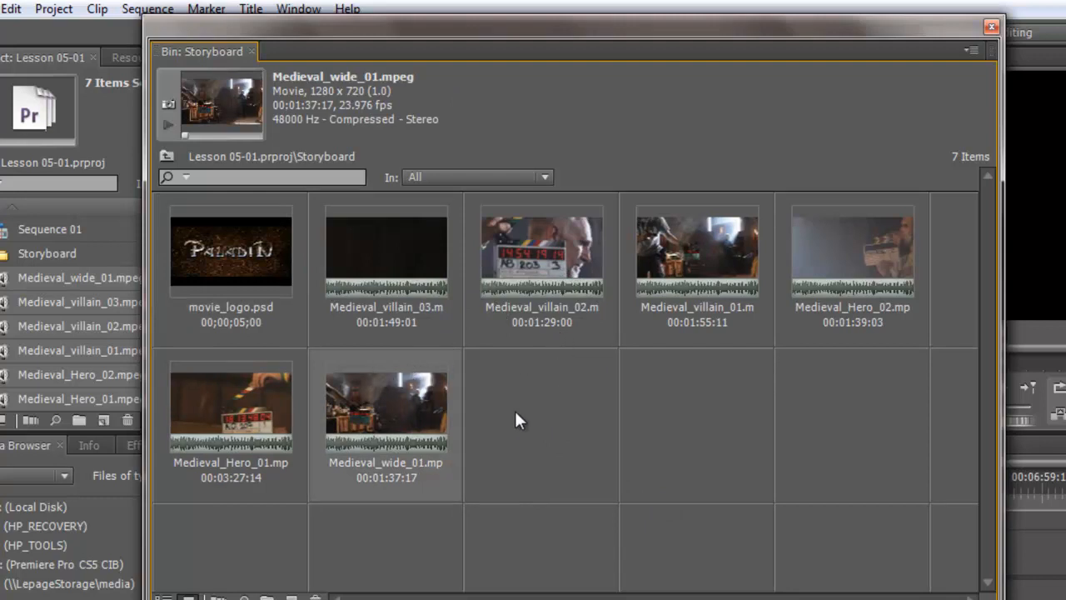
left_click_drag(257, 429, 330, 304)
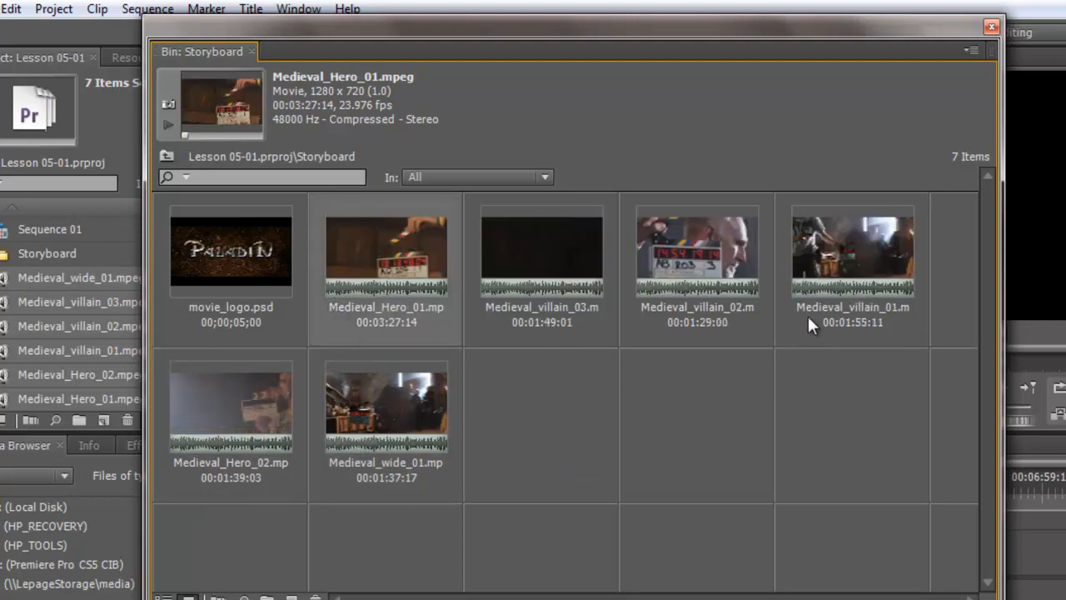
left_click_drag(807, 313, 498, 292)
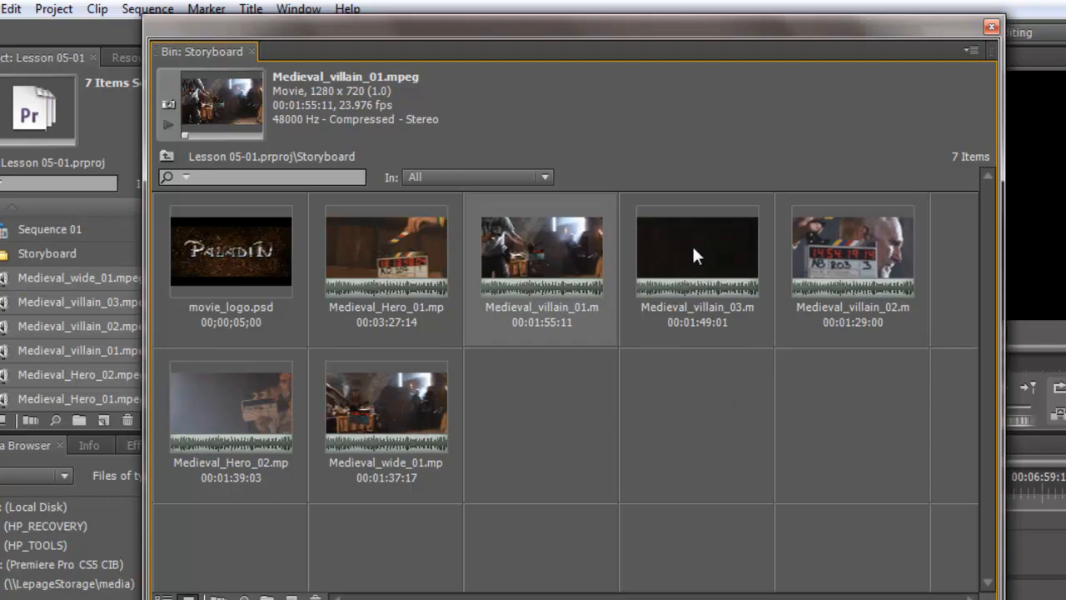
- Move the Medieval_villain_03 thumbnail in the Storyboard bin to between Medieval_Hero_02 and Medieval_wide_01
left_click_drag(692, 244, 347, 416)
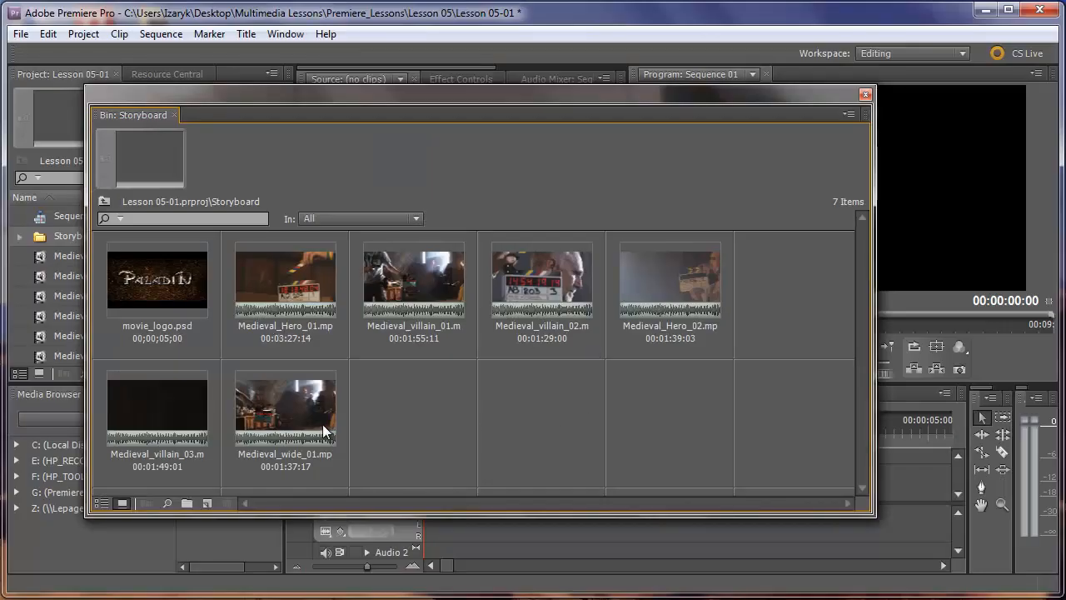
- Automate all Storyboard clips to Sequence 01 sequentially in Selection Order with Overlay Edit, 30-frame overlap and default audio and video transitions, and close the bin
left_click(174, 292)
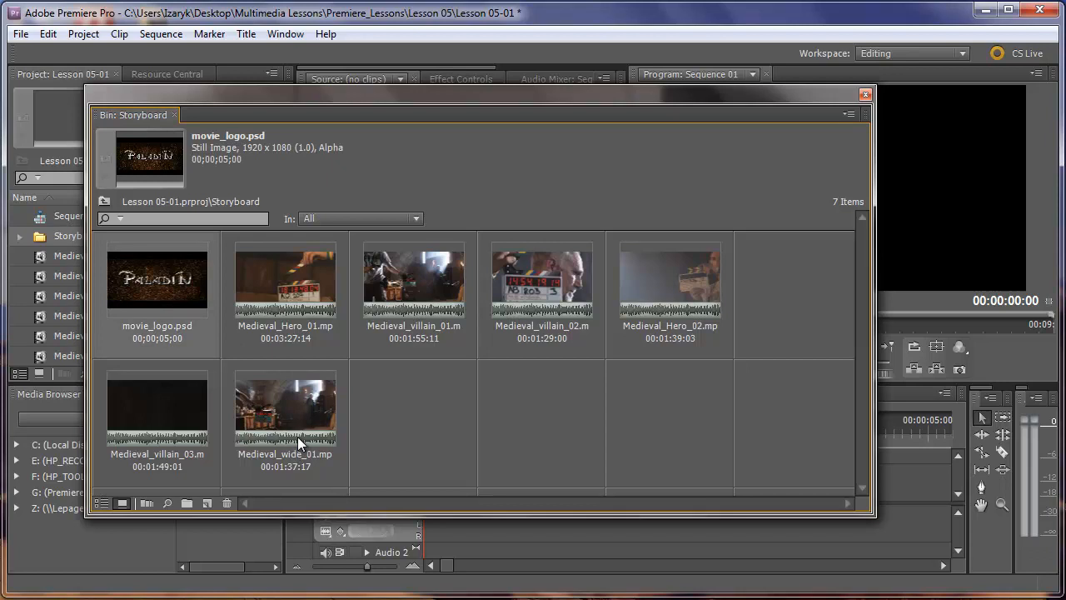
key("ctrl+a")
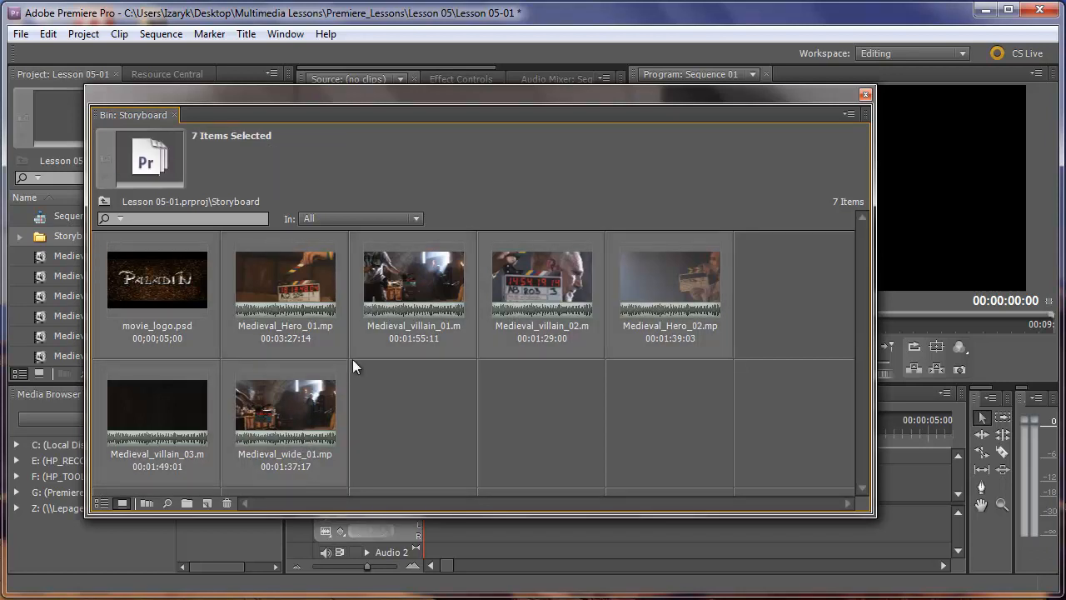
left_click(146, 504)
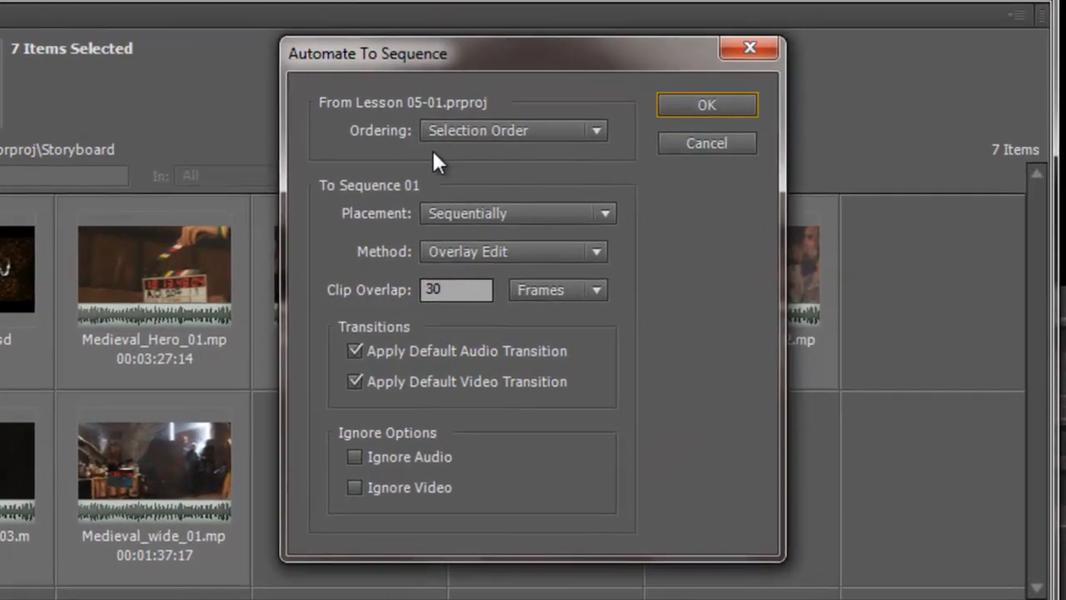
left_click(472, 132)
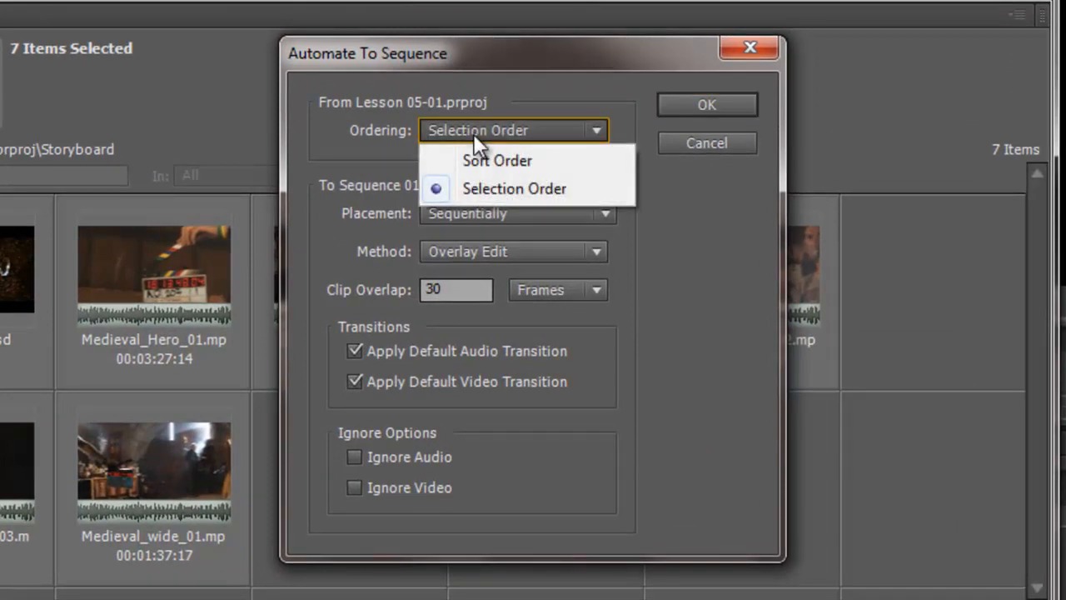
left_click(533, 95)
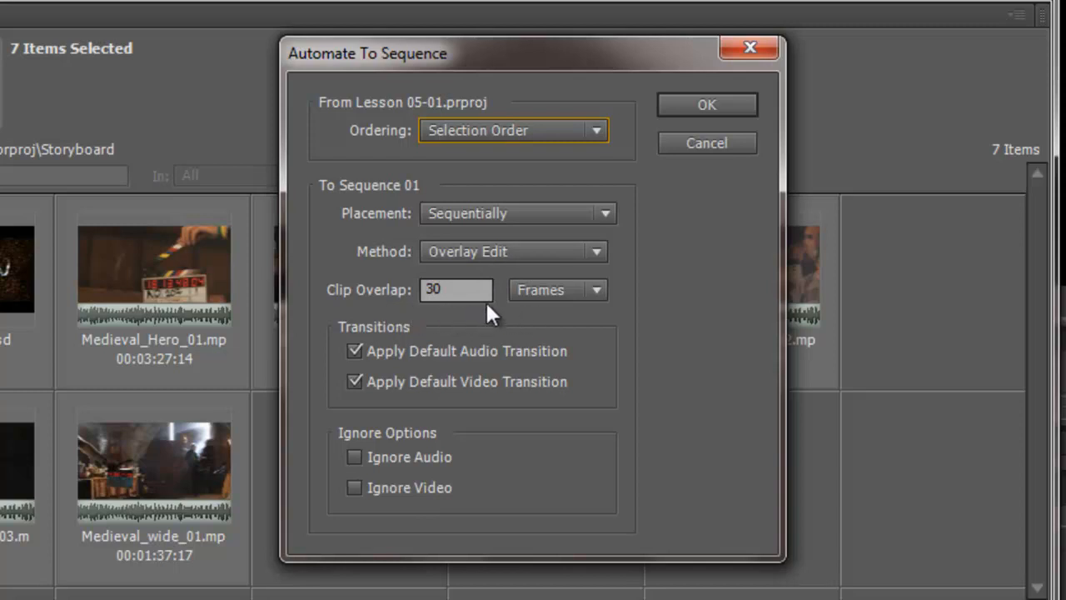
left_click(454, 292)
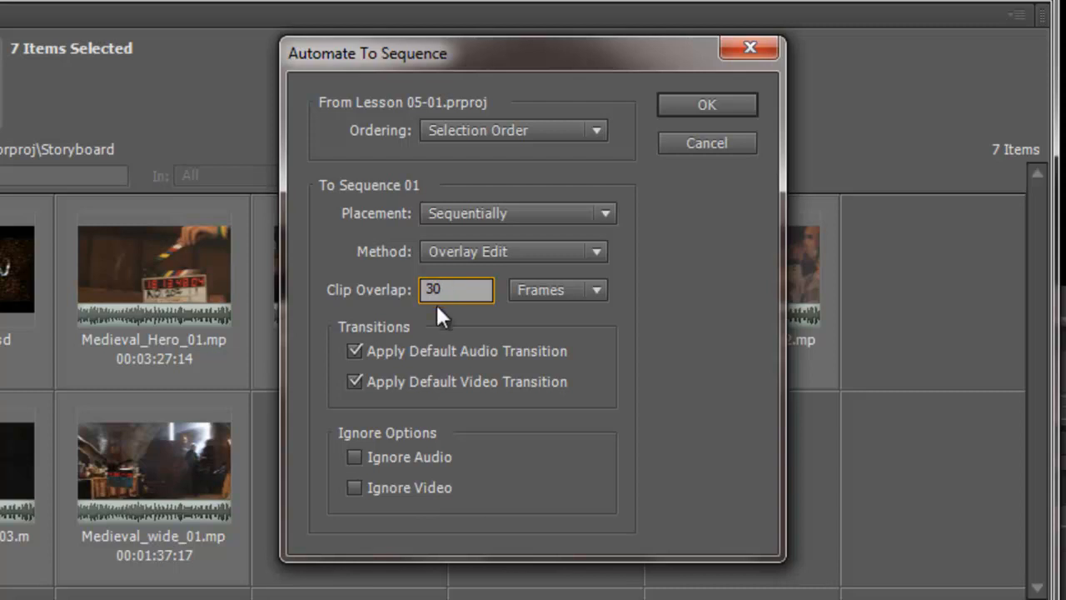
left_click(477, 331)
left_click(354, 487)
left_click(354, 487)
left_click(354, 457)
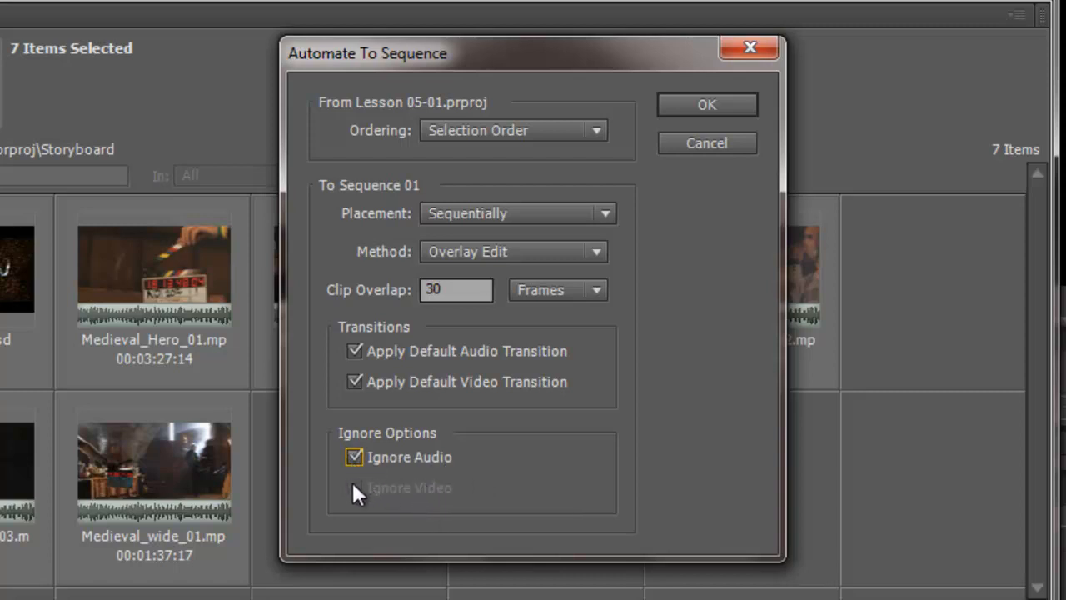
left_click(355, 460)
left_click(722, 108)
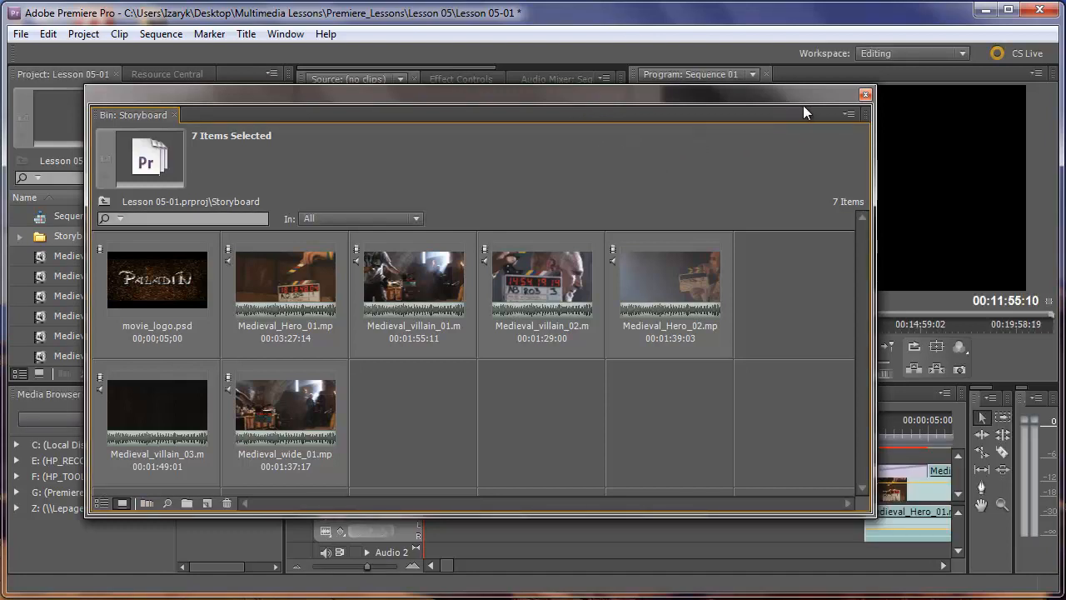
left_click(863, 96)
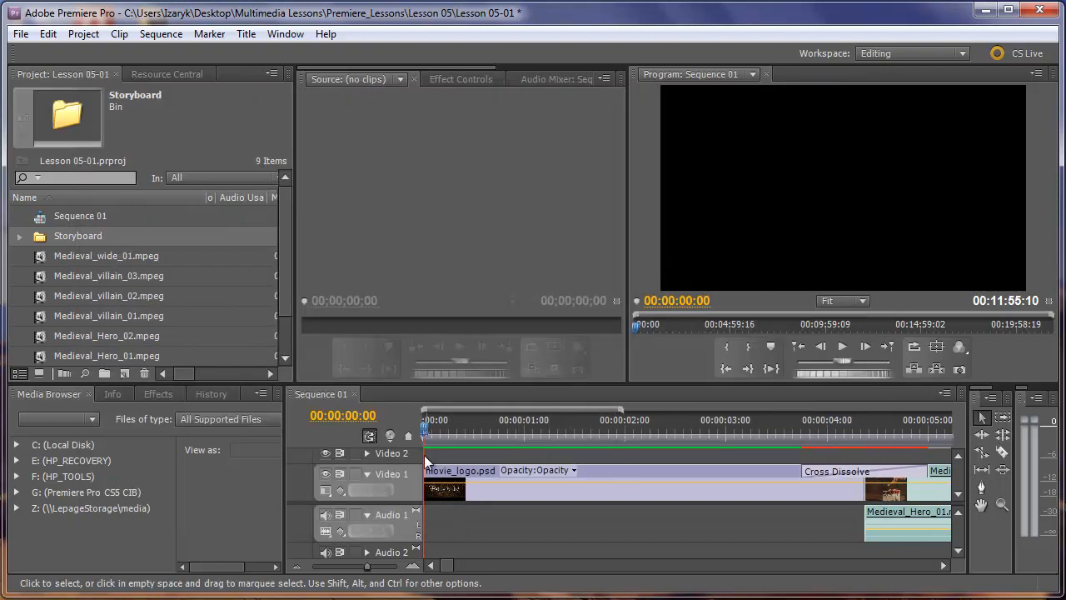
- Examine the clip order in the Sequence 01 timeline and the transitions at the start of Medieval_villain_01 and Medieval_Hero_01
left_click_drag(368, 568, 339, 568)
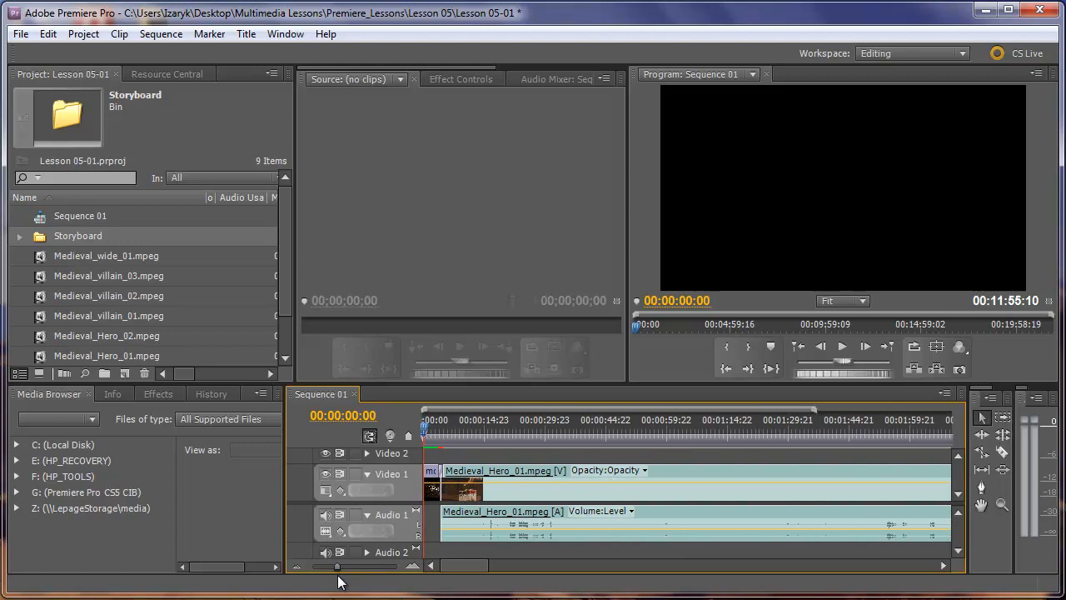
mouse_move(471, 565)
left_mouse_down()
mouse_move(651, 576)
mouse_move(483, 573)
left_mouse_up()
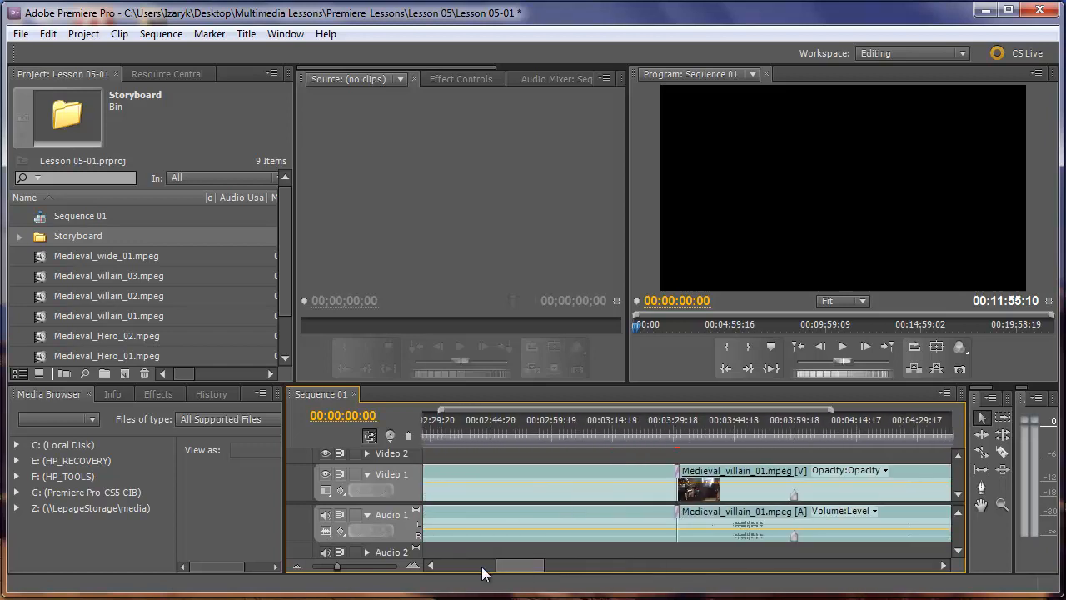
left_click_drag(337, 572, 362, 575)
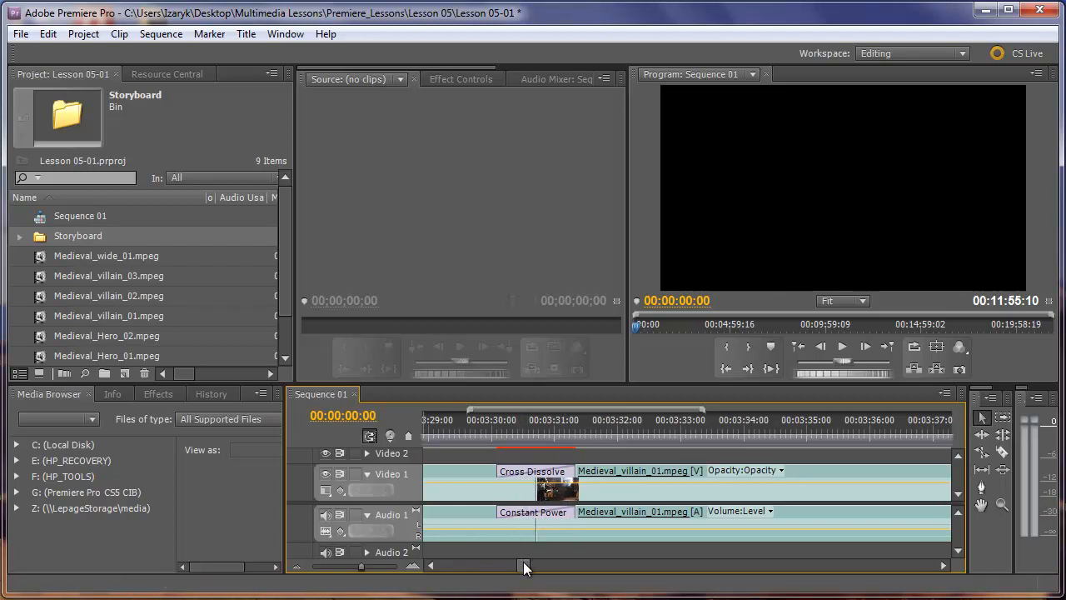
left_click_drag(524, 567, 447, 564)
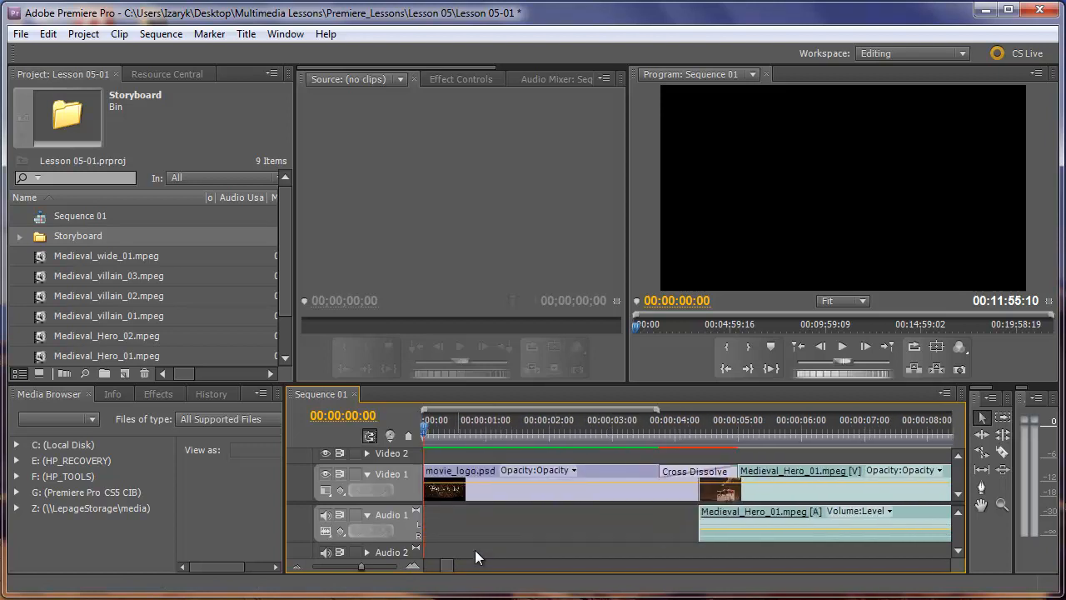